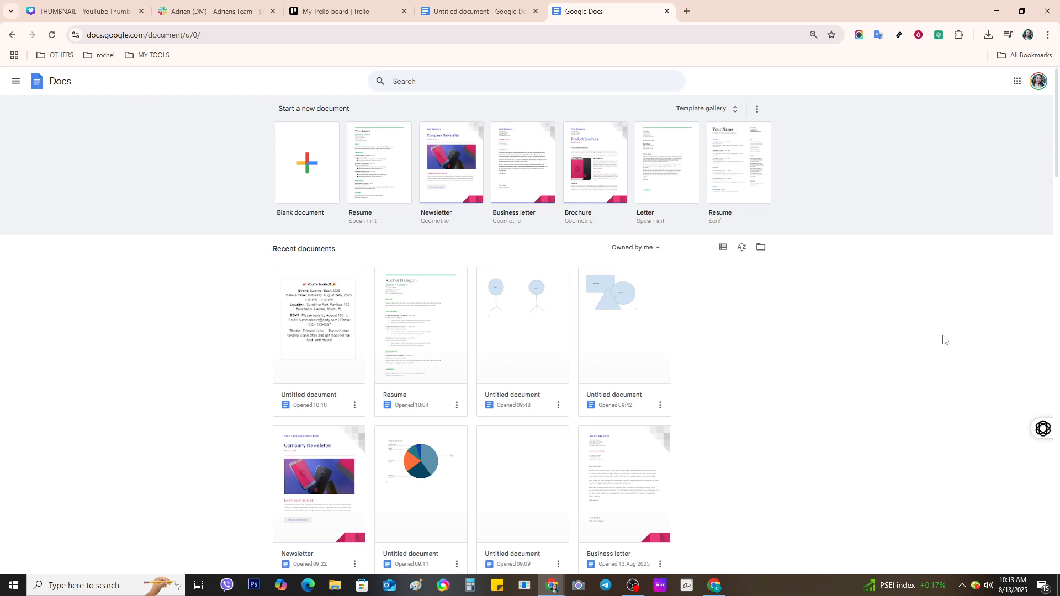
Step: Create a blank document and start a new drawing in it
{"action": "left_click", "coordinate": [297, 175]}
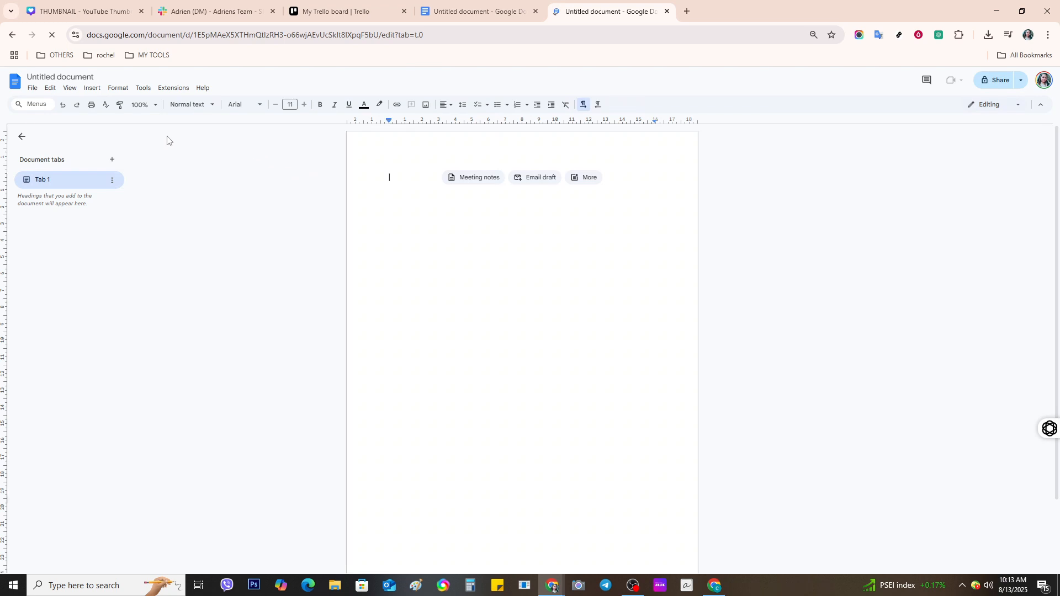
{"action": "left_click", "coordinate": [93, 88]}
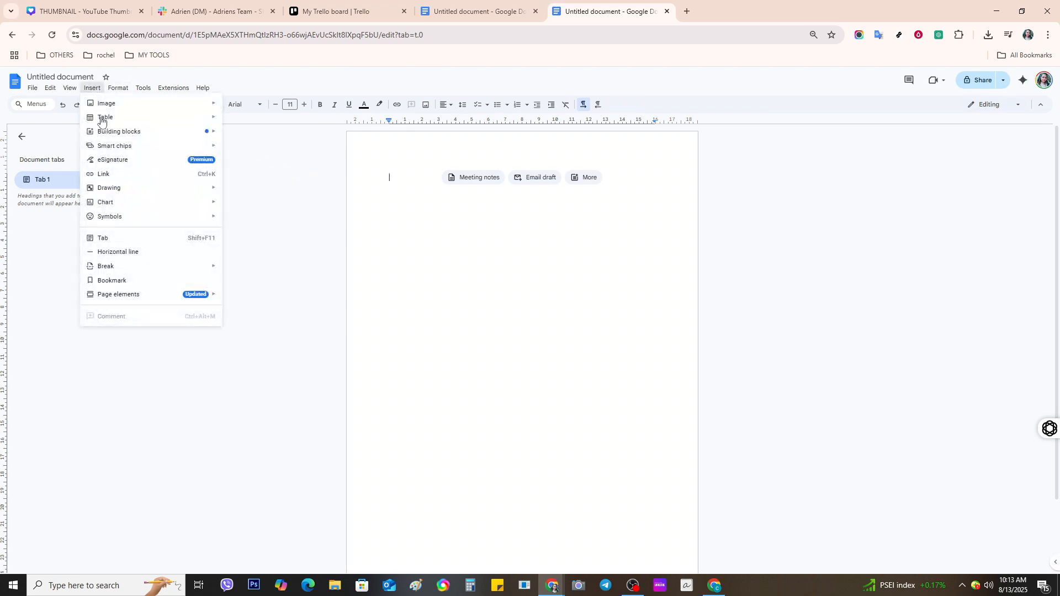
{"action": "mouse_move", "coordinate": [112, 193]}
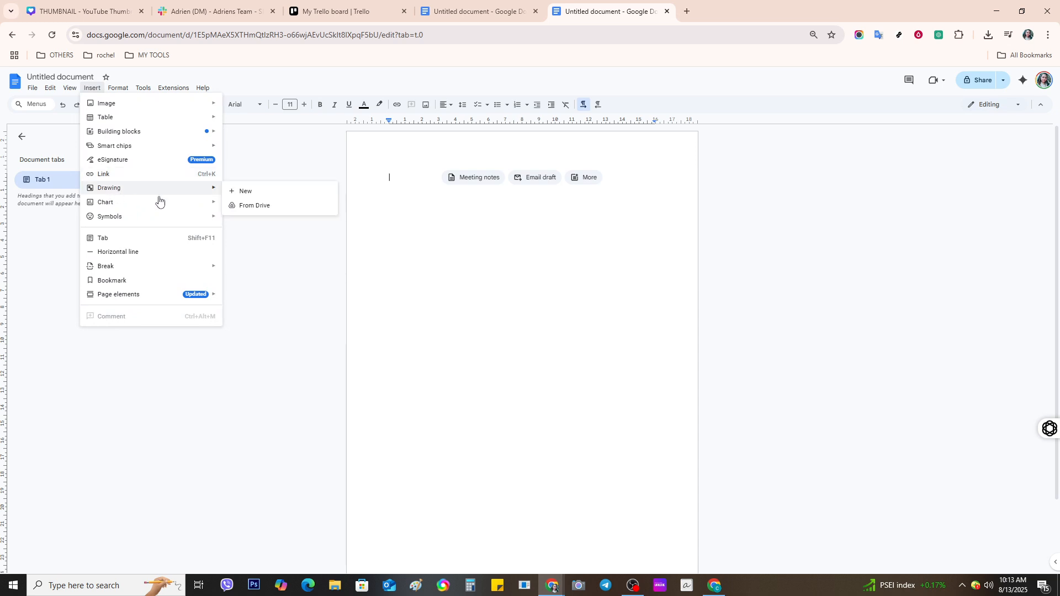
{"action": "left_click", "coordinate": [260, 191]}
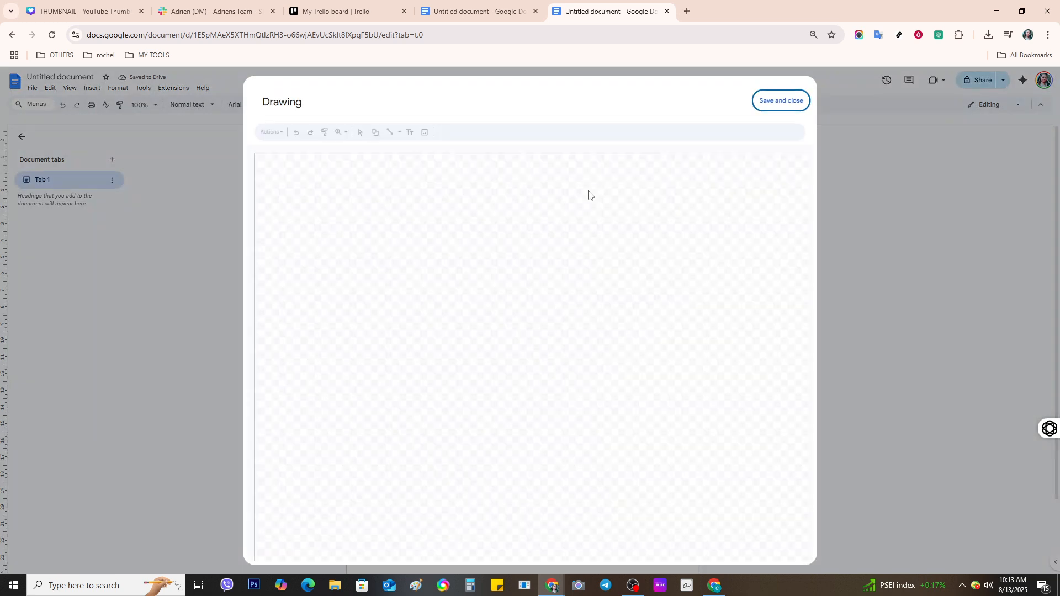
Step: Draw a tall rounded rectangle about 17.5 cm wide and 22.5 cm high, and save the drawing into the document
{"action": "left_click", "coordinate": [375, 132]}
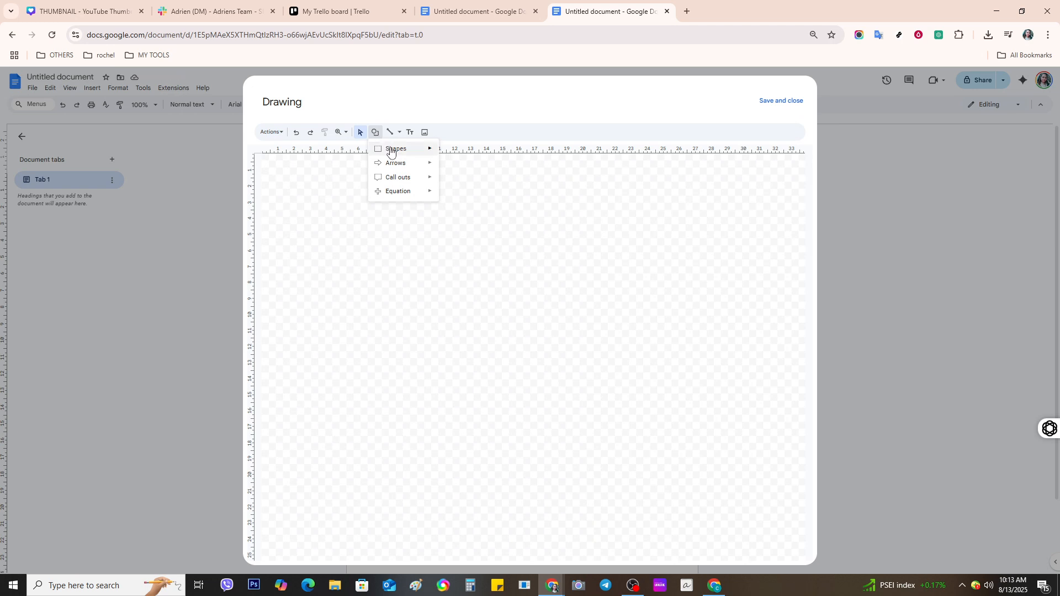
{"action": "mouse_move", "coordinate": [395, 149]}
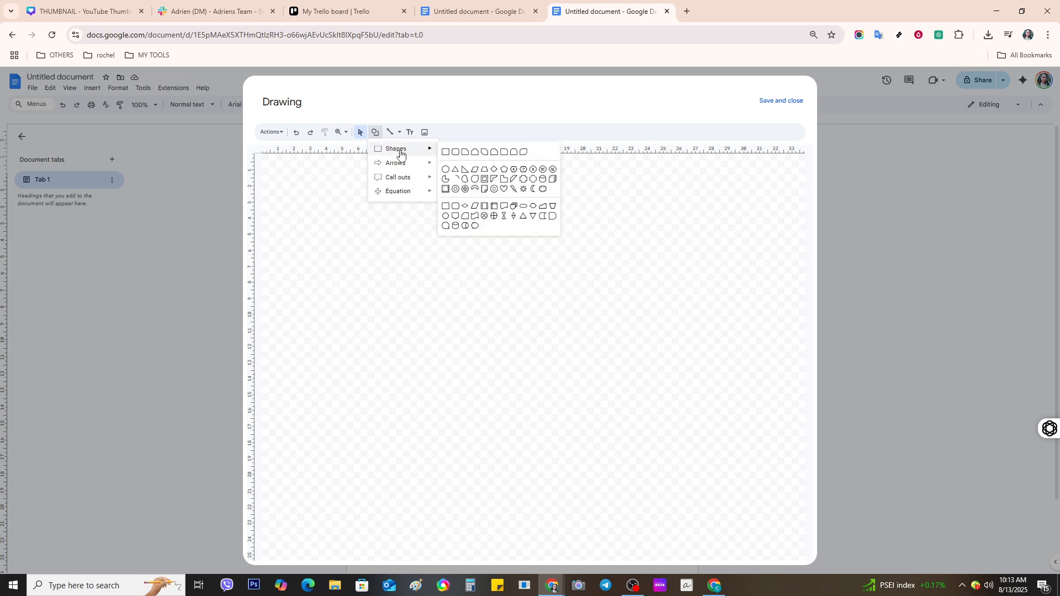
{"action": "left_click", "coordinate": [456, 153]}
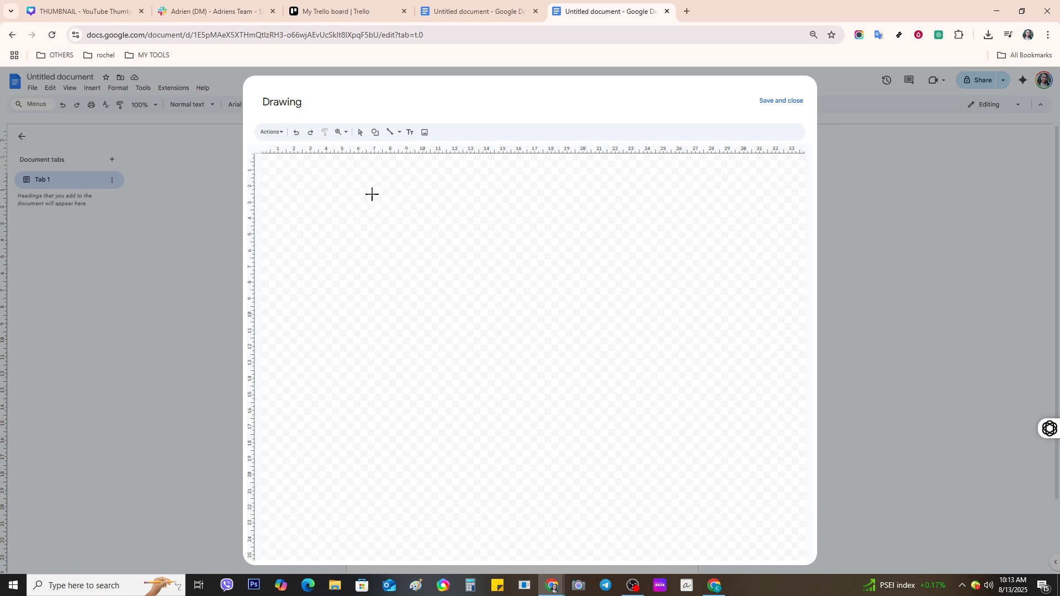
{"action": "left_click_drag", "start_coordinate": [371, 194], "coordinate": [653, 544]}
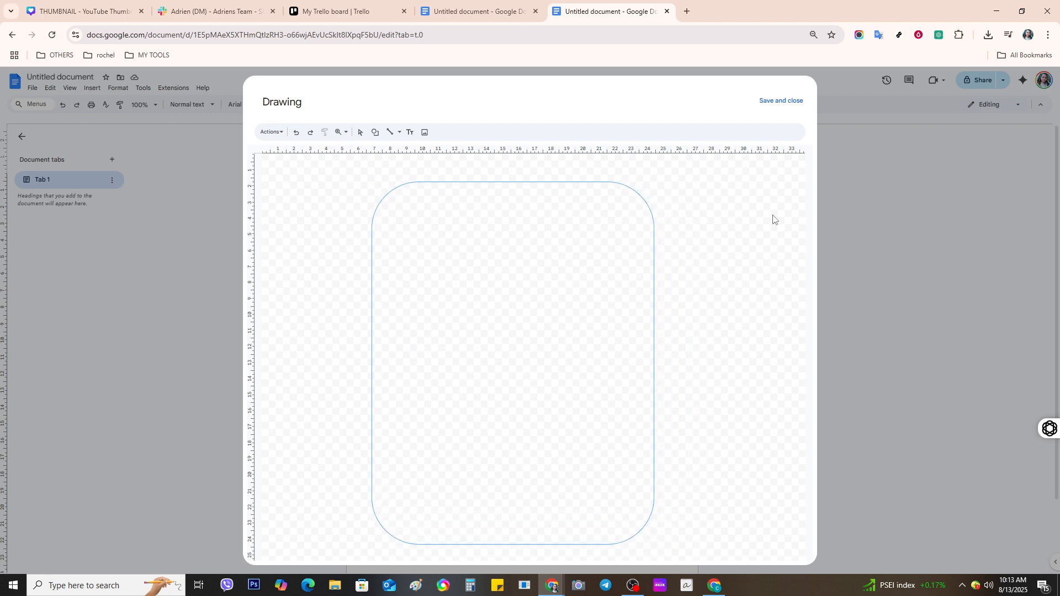
{"action": "left_click", "coordinate": [782, 103]}
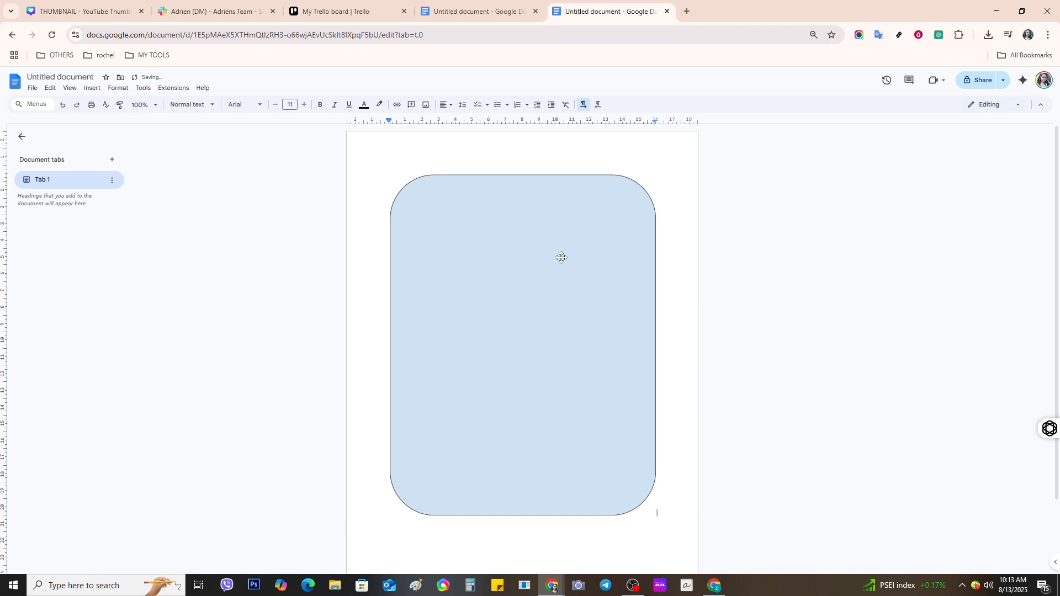
Step: Set the paper size of the whole document to Letter (21.6 cm x 27.9 cm)
{"action": "left_click", "coordinate": [552, 236]}
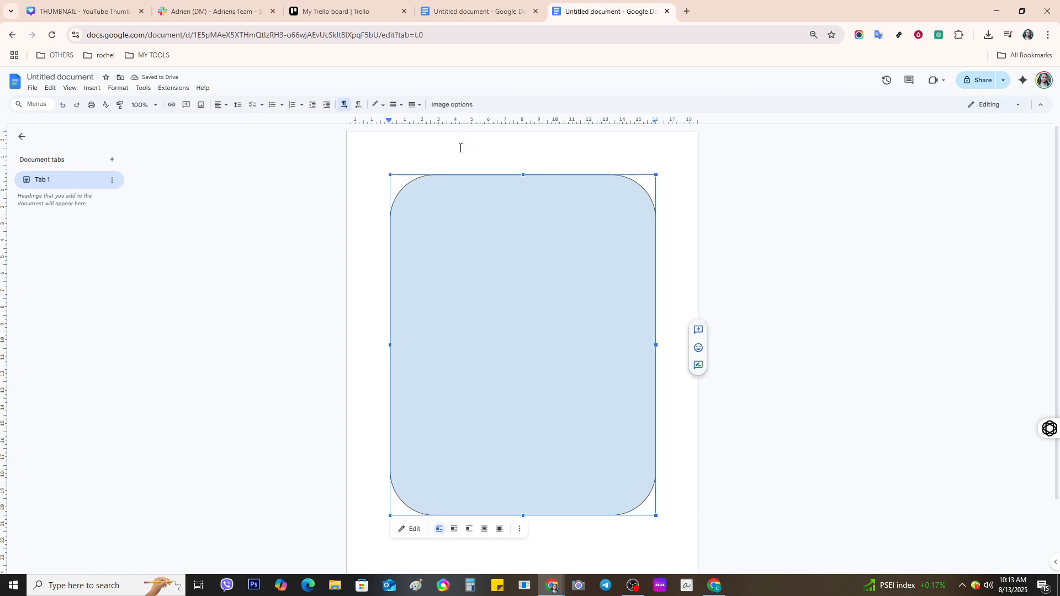
{"action": "left_click", "coordinate": [32, 91]}
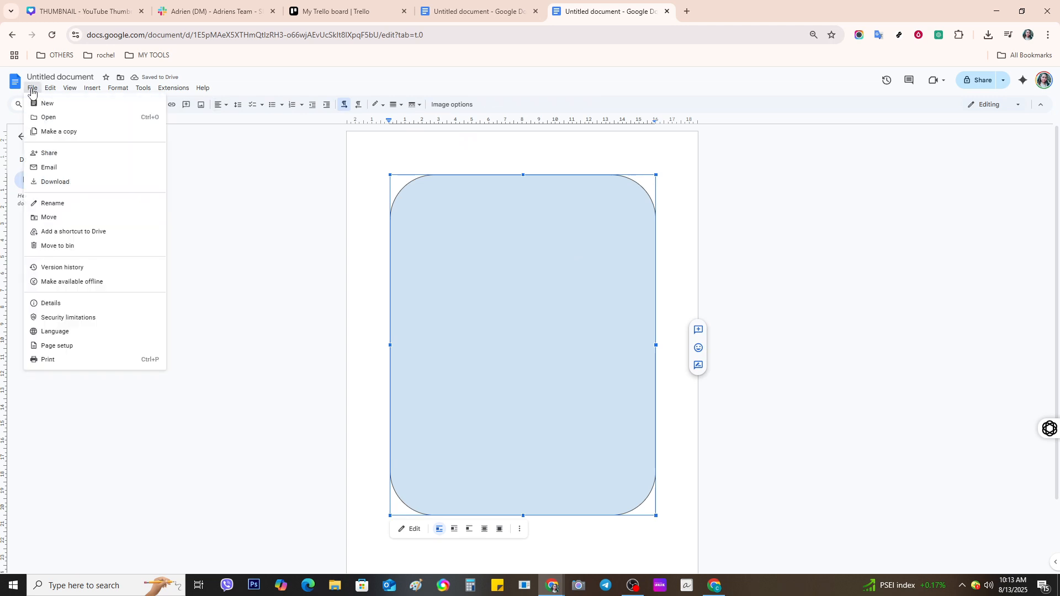
{"action": "left_click", "coordinate": [68, 346]}
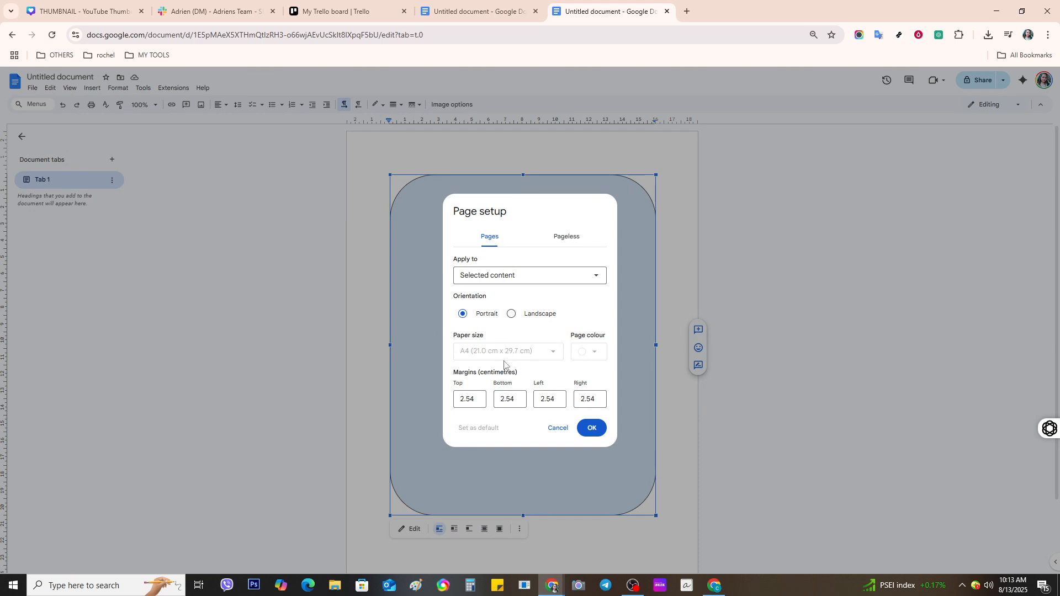
{"action": "left_click", "coordinate": [534, 283]}
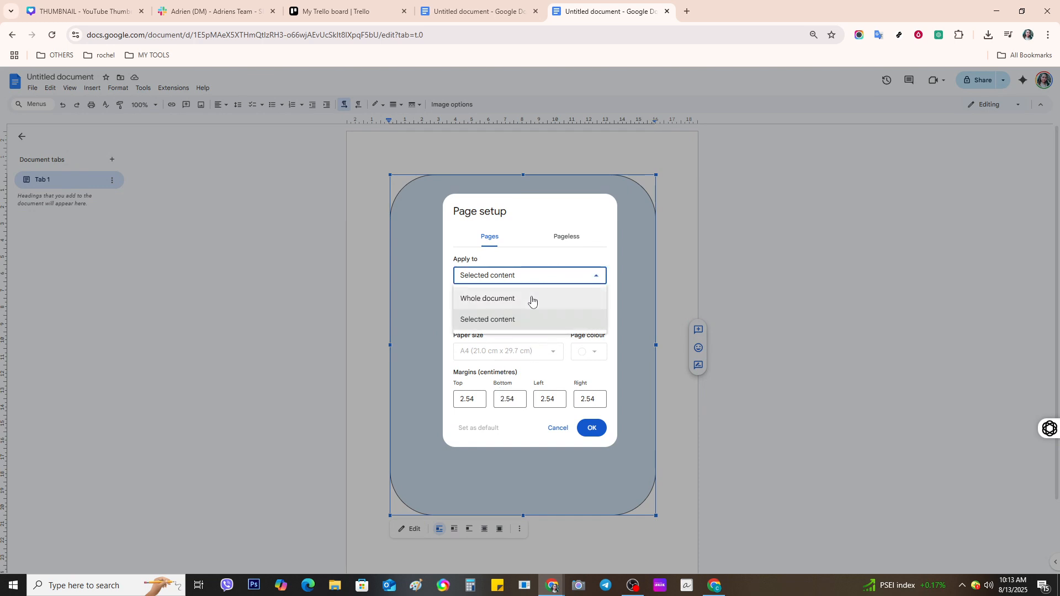
{"action": "left_click", "coordinate": [532, 299]}
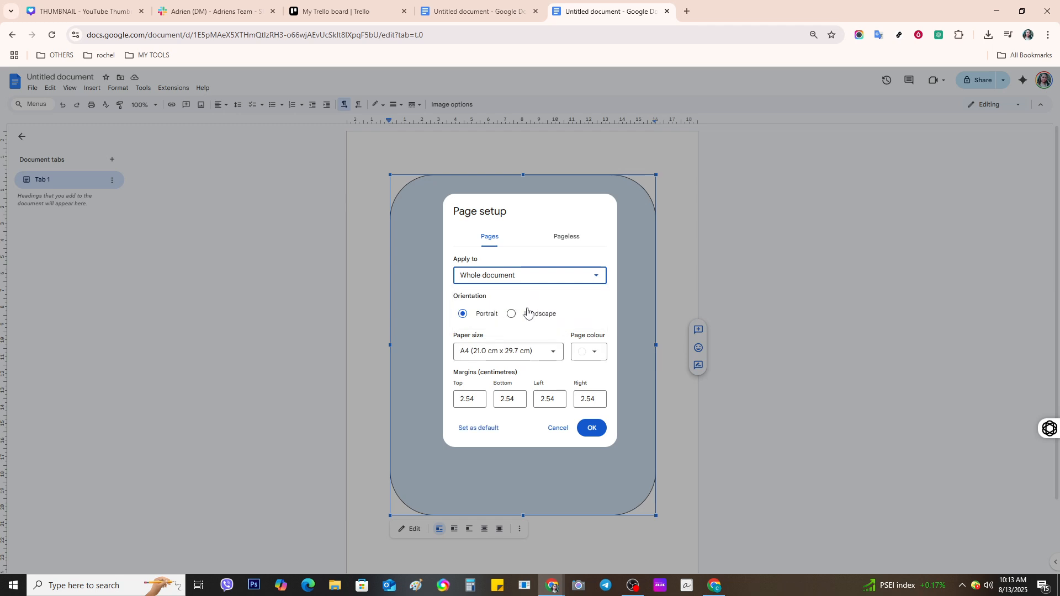
{"action": "left_click", "coordinate": [515, 355]}
{"action": "left_click", "coordinate": [516, 356]}
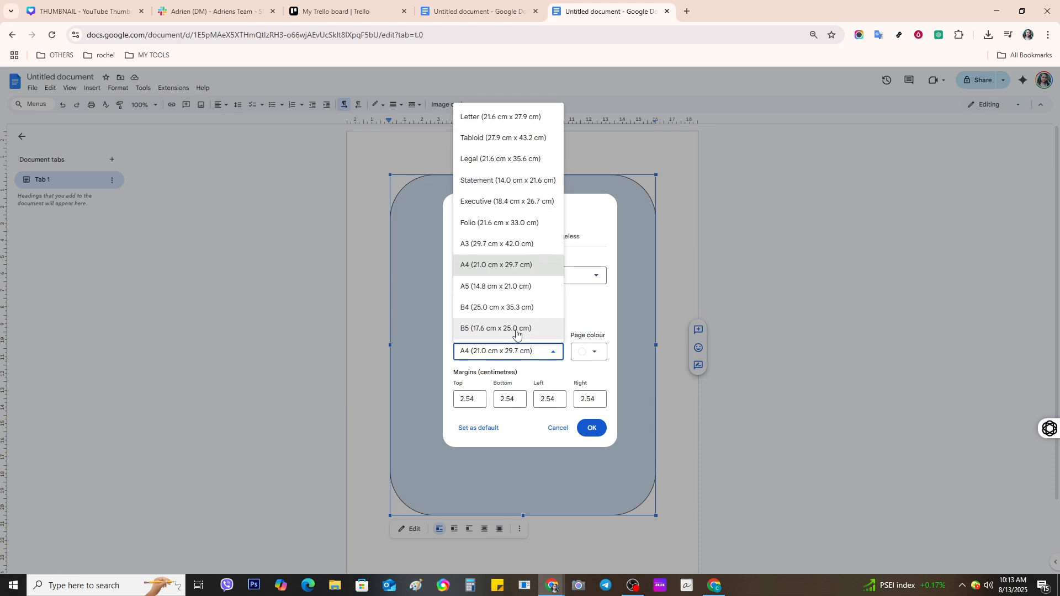
{"action": "left_click", "coordinate": [496, 118]}
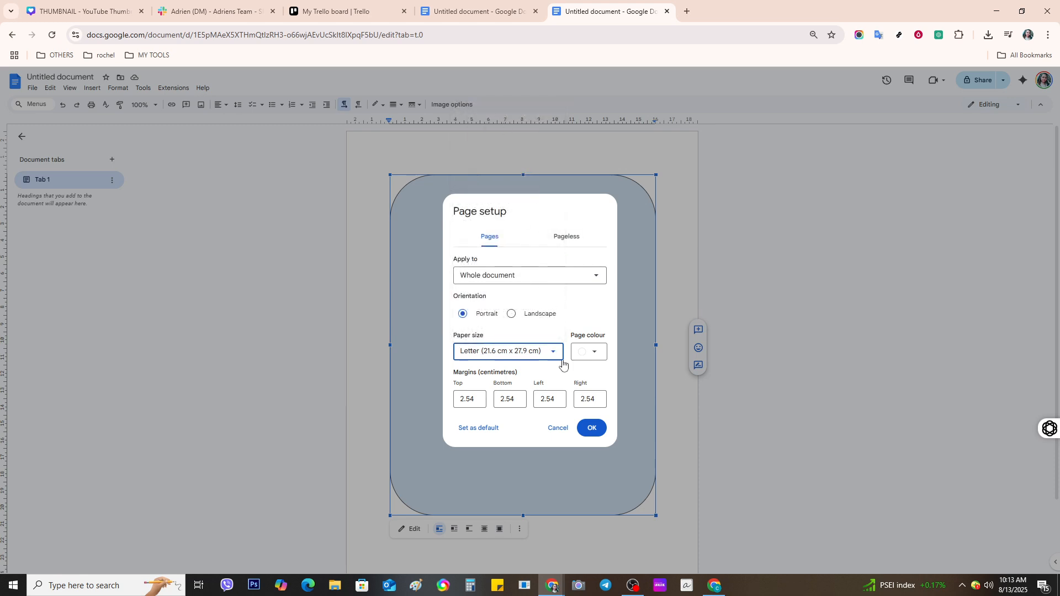
{"action": "left_click", "coordinate": [590, 428]}
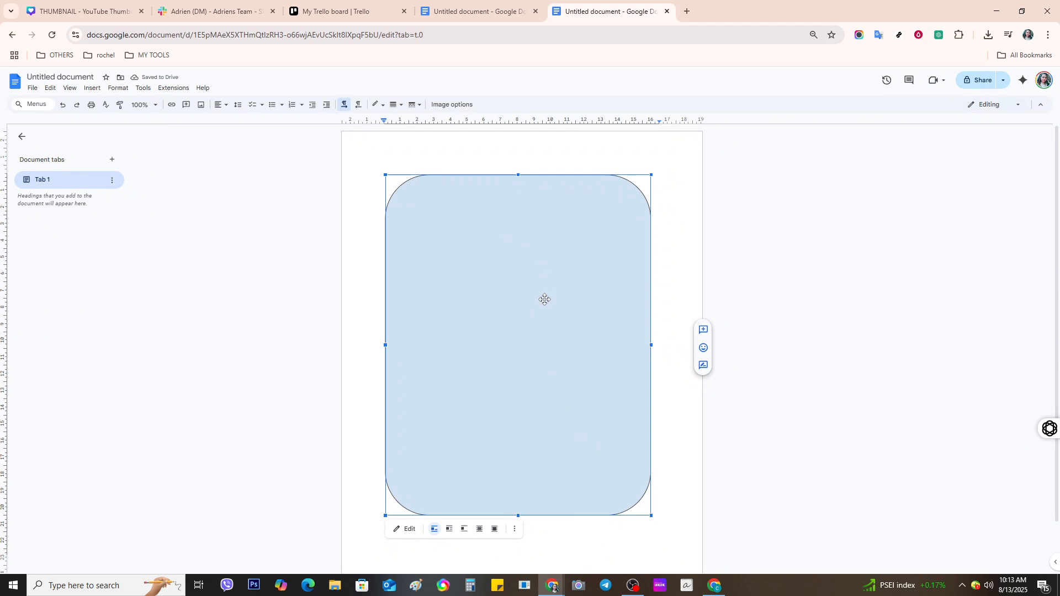
Step: Place the rounded rectangle behind the text and enlarge it slightly towards the right page margin
{"action": "left_click", "coordinate": [479, 530]}
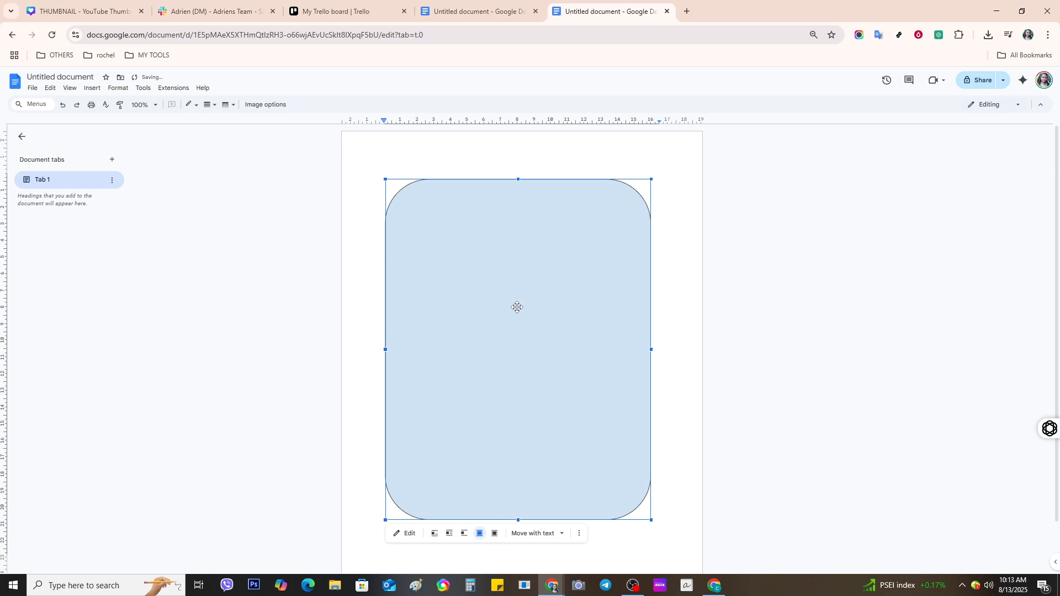
{"action": "left_click_drag", "start_coordinate": [523, 302], "coordinate": [523, 289]}
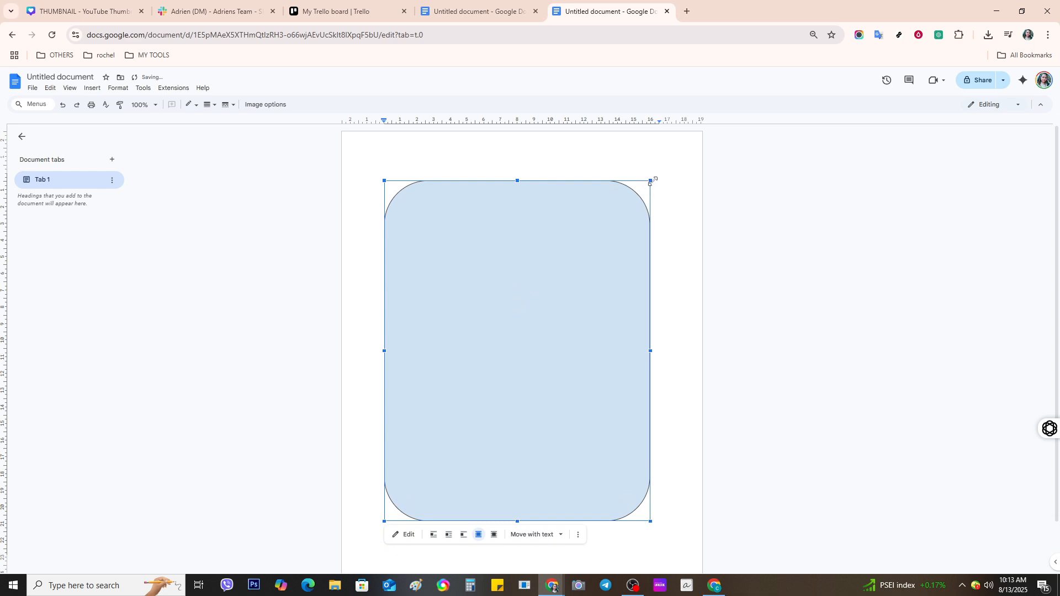
{"action": "left_click_drag", "start_coordinate": [651, 181], "coordinate": [667, 171]}
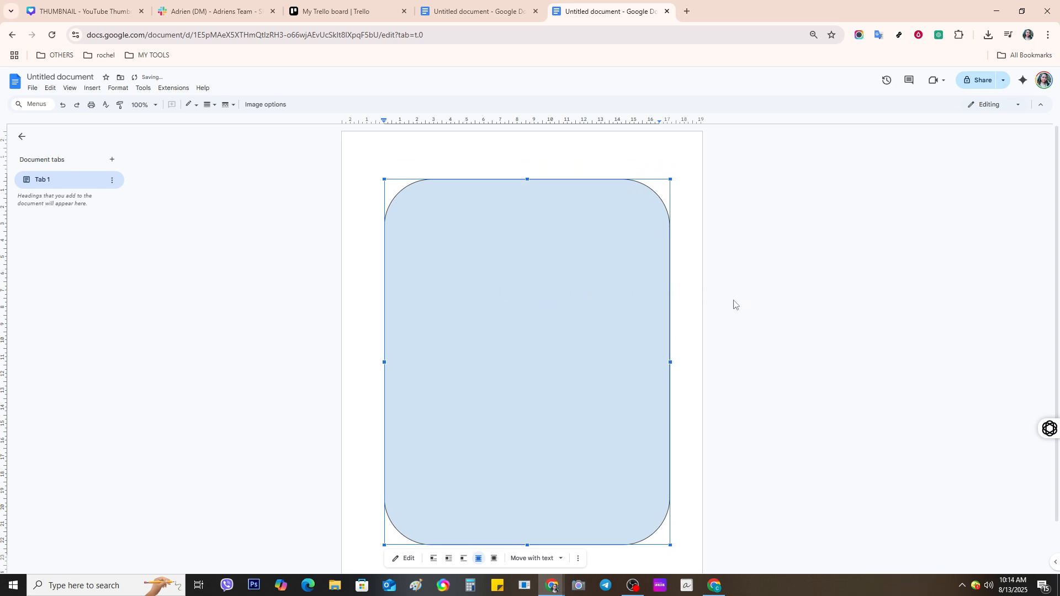
{"action": "left_click", "coordinate": [554, 284]}
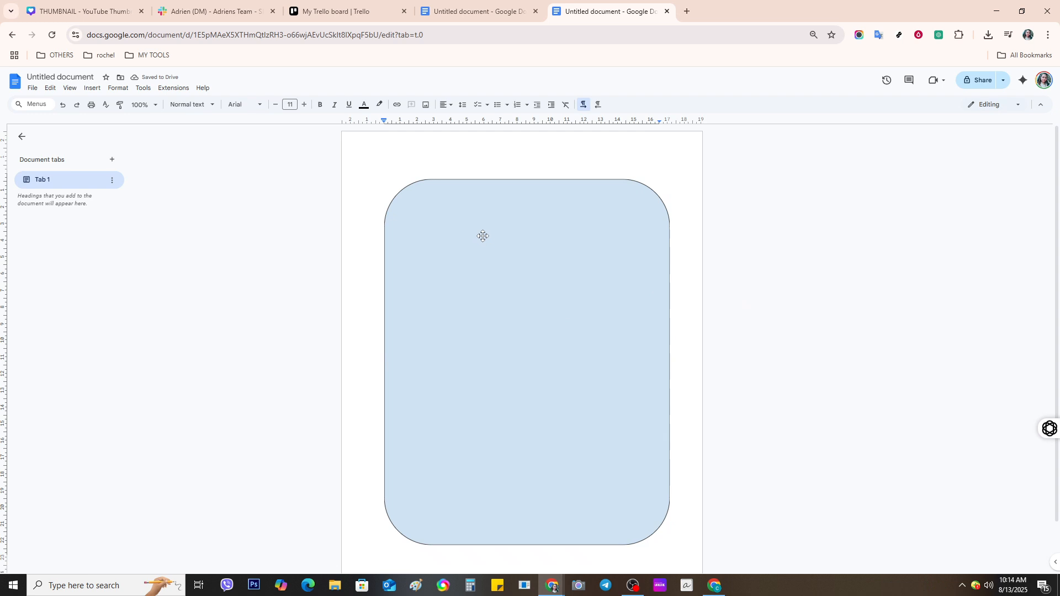
Step: Paste the copied "You're Invited!" Summer Bash 2025 invitation text at the start of the page, over the rounded rectangle
{"action": "left_click", "coordinate": [483, 237]}
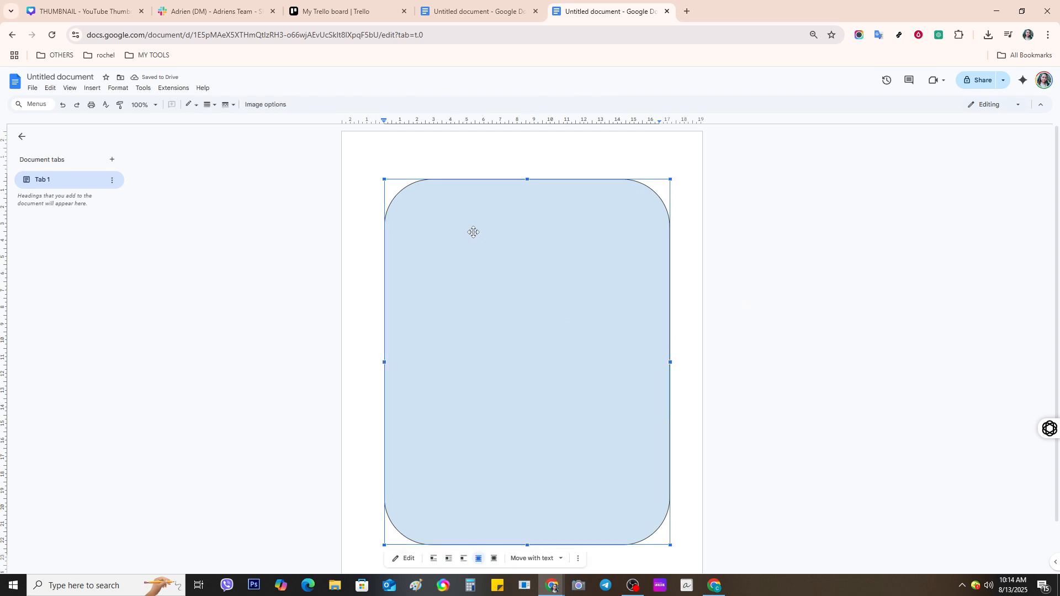
{"action": "left_click", "coordinate": [521, 150]}
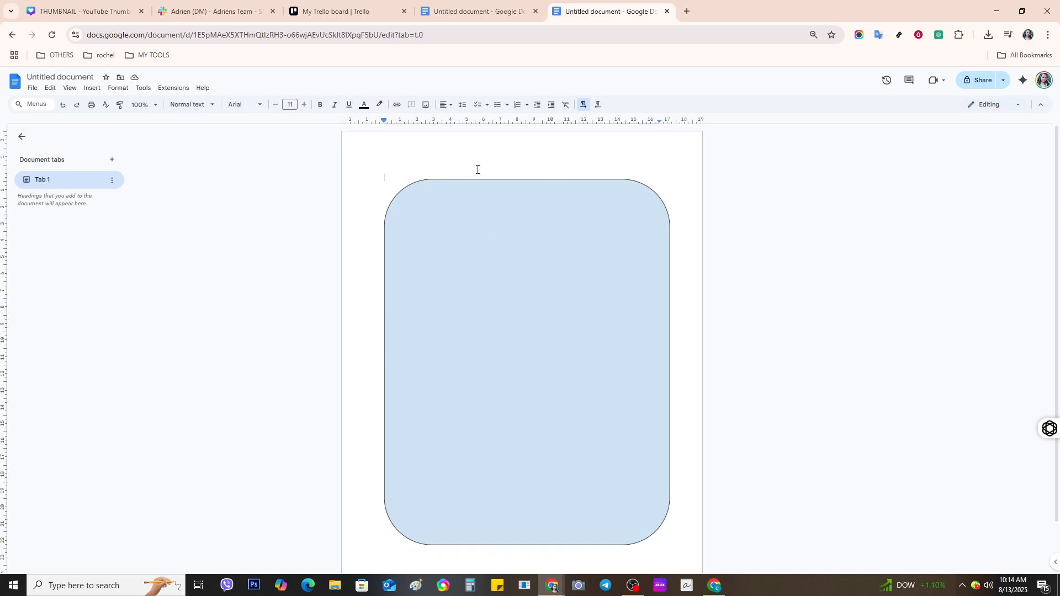
{"action": "key", "text": "ctrl+v"}
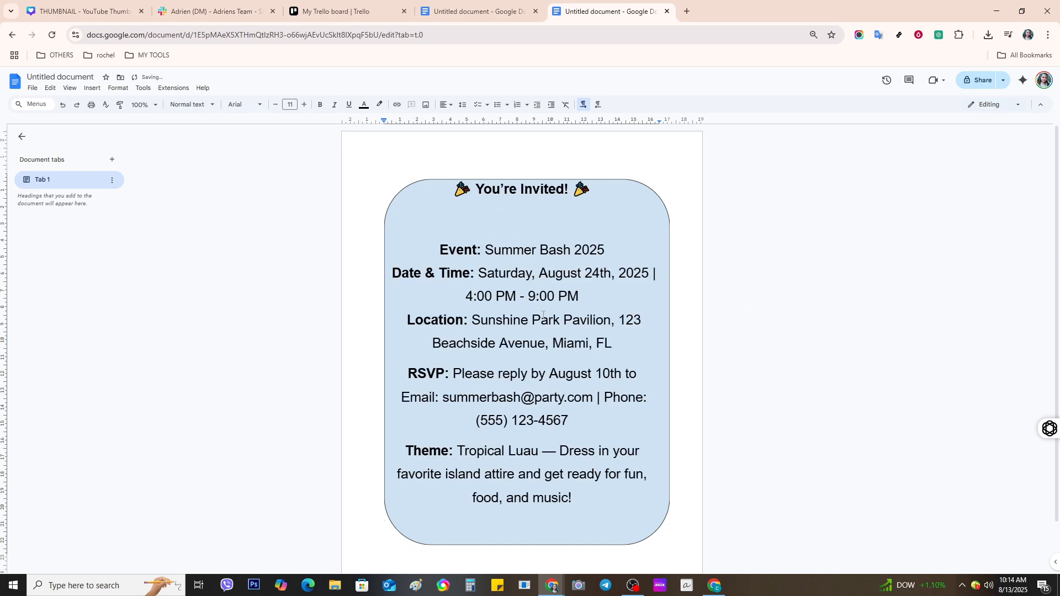
Step: Left-align the Event, Date & Time and Location paragraph and delete the blank line between it and the heading
{"action": "left_click", "coordinate": [478, 230]}
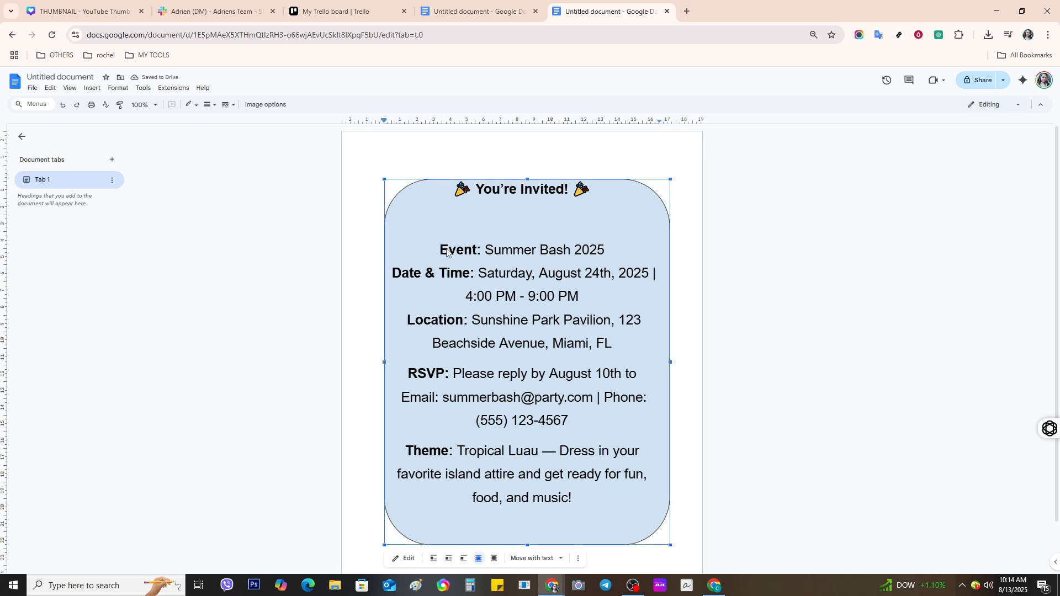
{"action": "double_click", "coordinate": [446, 251]}
{"action": "left_click", "coordinate": [445, 252]}
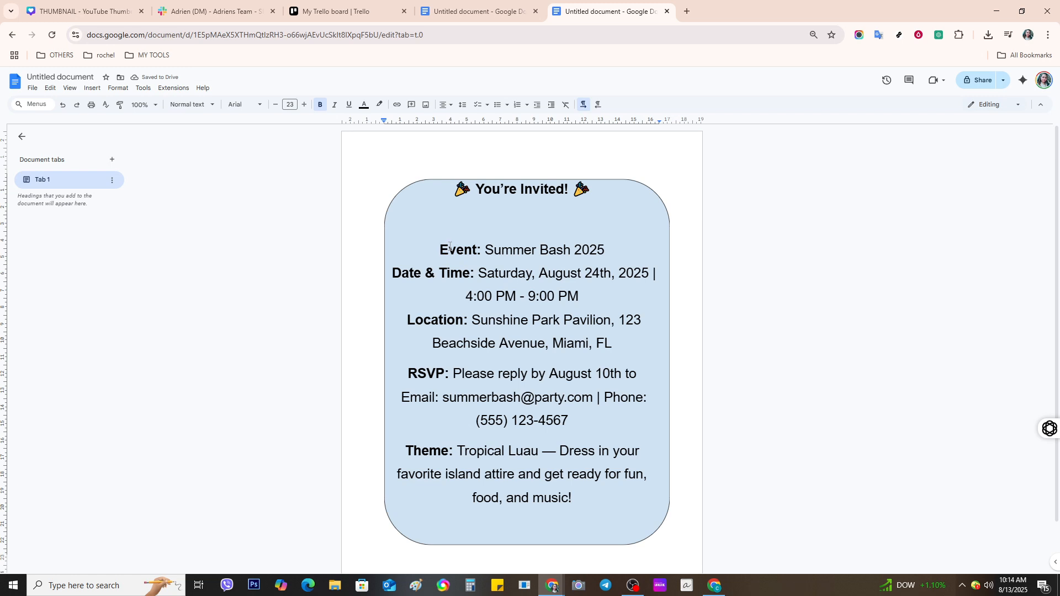
{"action": "key", "text": "ctrl+shift+l"}
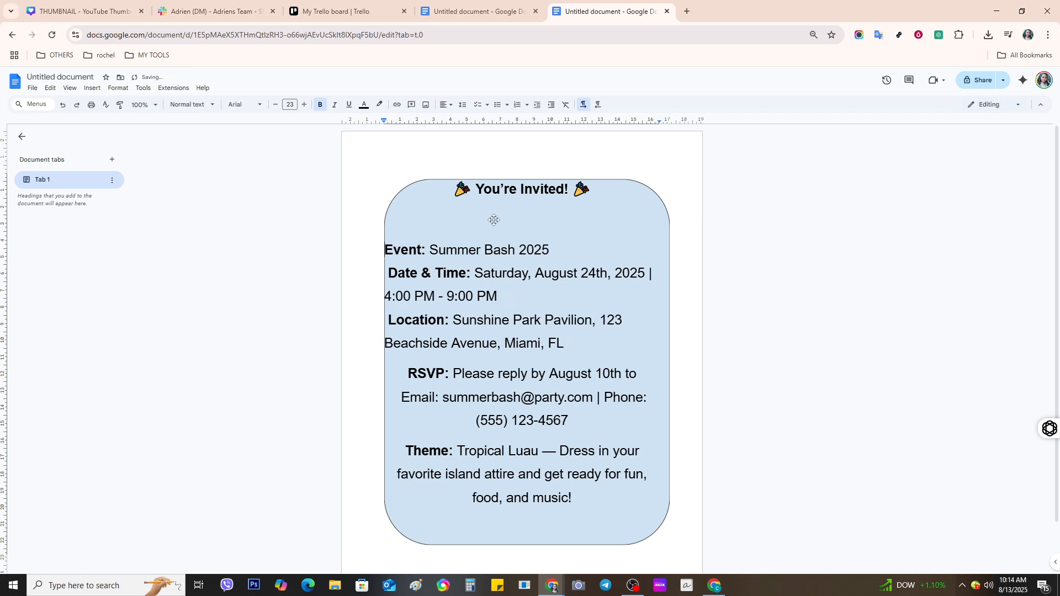
{"action": "key", "text": "BackSpace"}
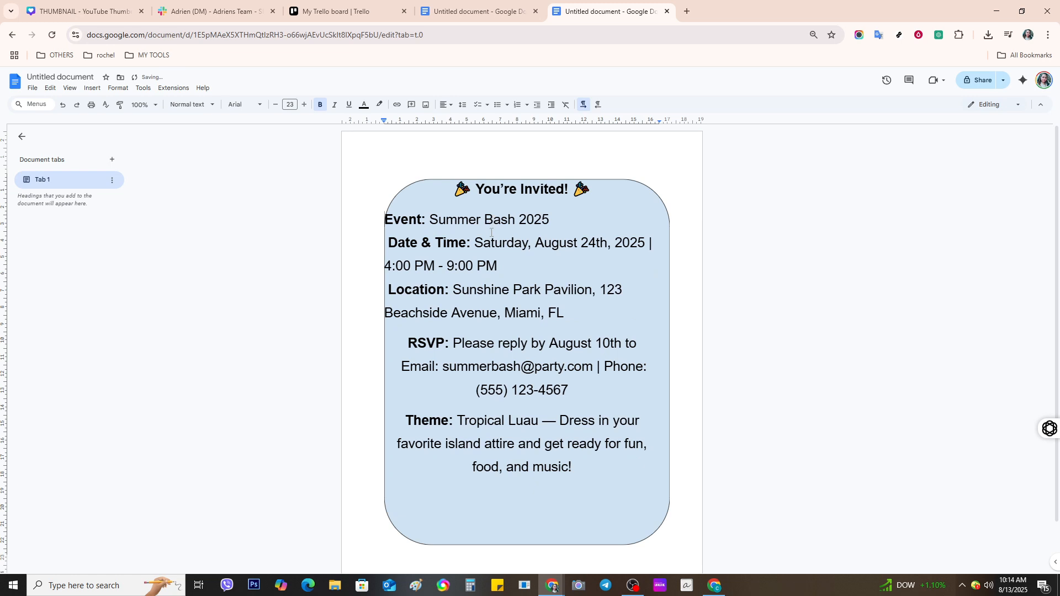
Step: Centre-align all the invitation text
{"action": "key", "text": "ctrl+a"}
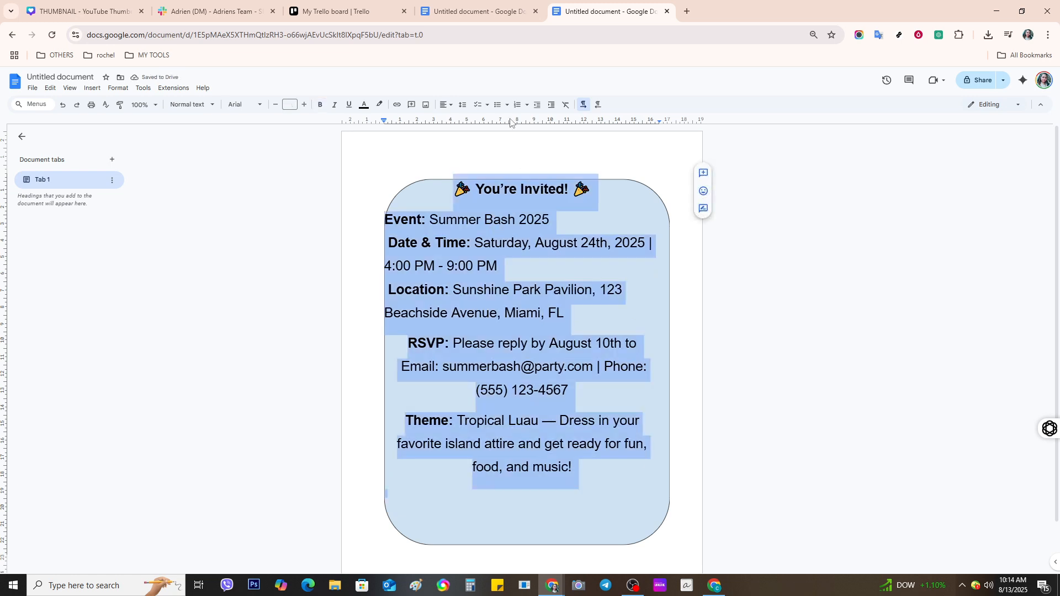
{"action": "left_click", "coordinate": [453, 107]}
{"action": "left_click", "coordinate": [461, 125]}
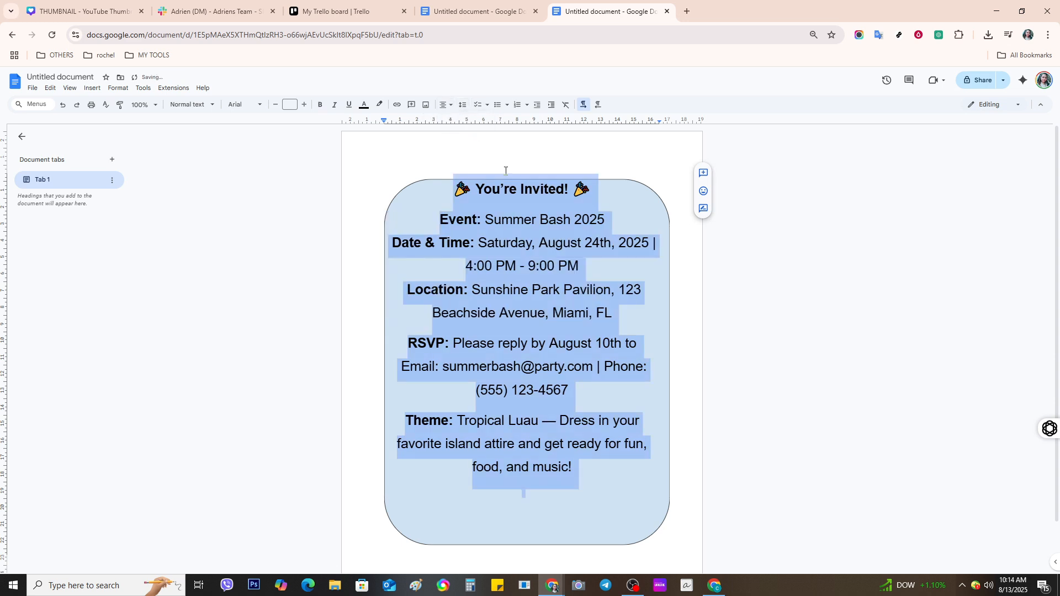
{"action": "left_click", "coordinate": [523, 290]}
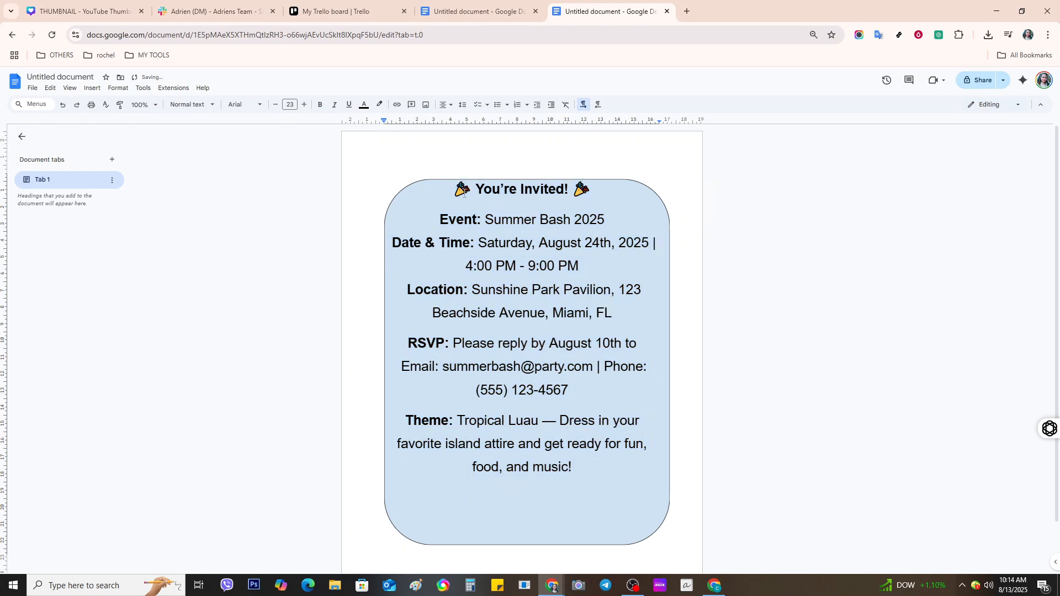
Step: Insert a blank line above the "You're Invited!" heading to shift the text down within the shape
{"action": "left_click", "coordinate": [454, 189]}
{"action": "key", "text": "Return"}
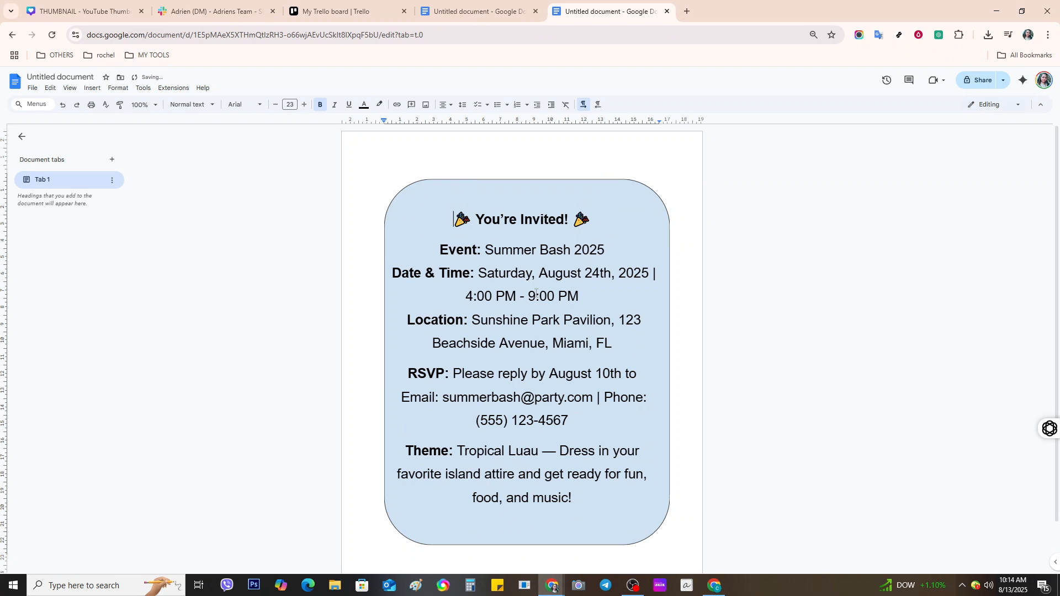
{"action": "scroll", "coordinate": [582, 329], "scroll_direction": "down", "scroll_amount": 2}
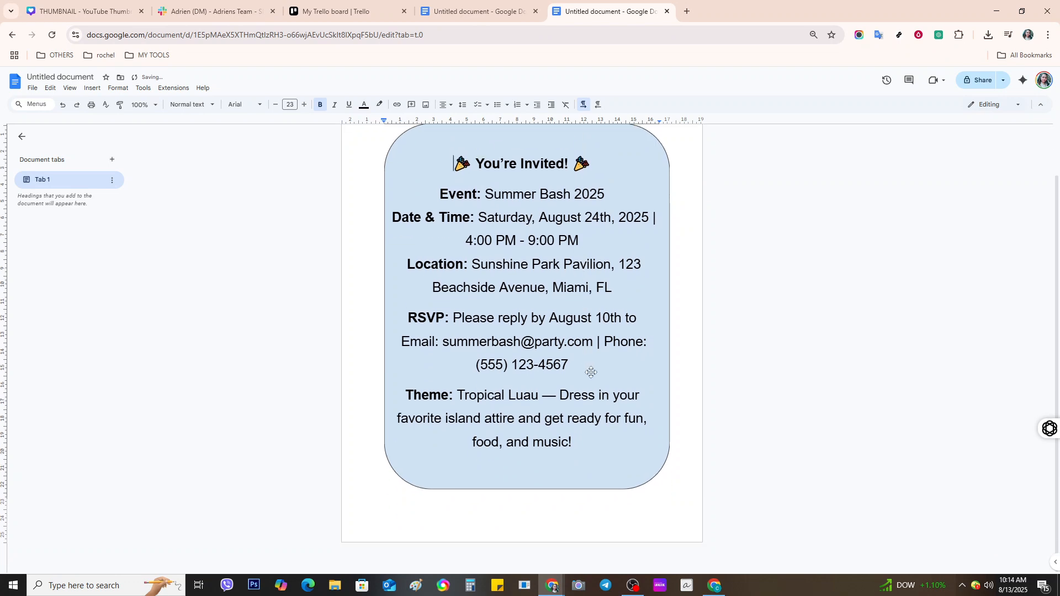
{"action": "scroll", "coordinate": [591, 370], "scroll_direction": "up", "scroll_amount": 2}
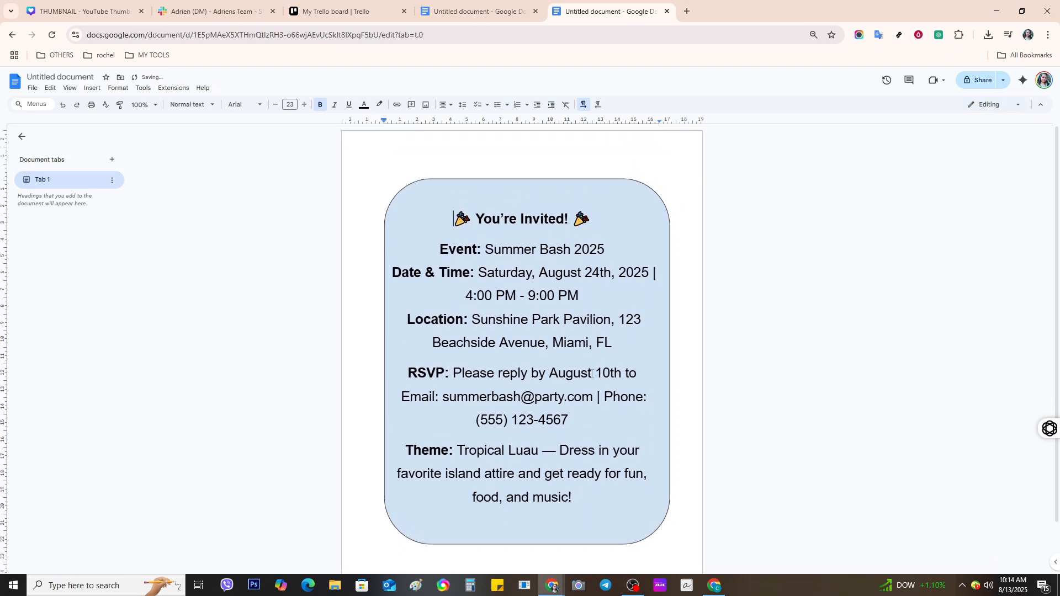
Step: Open the list of download formats for the invitation document
{"action": "left_click", "coordinate": [628, 499]}
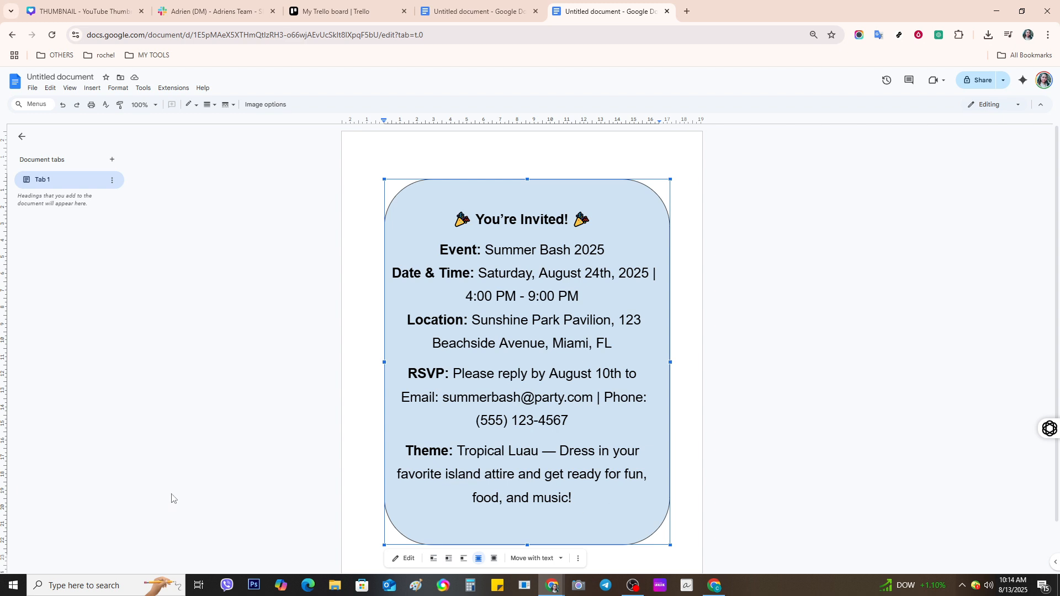
{"action": "left_click", "coordinate": [36, 91]}
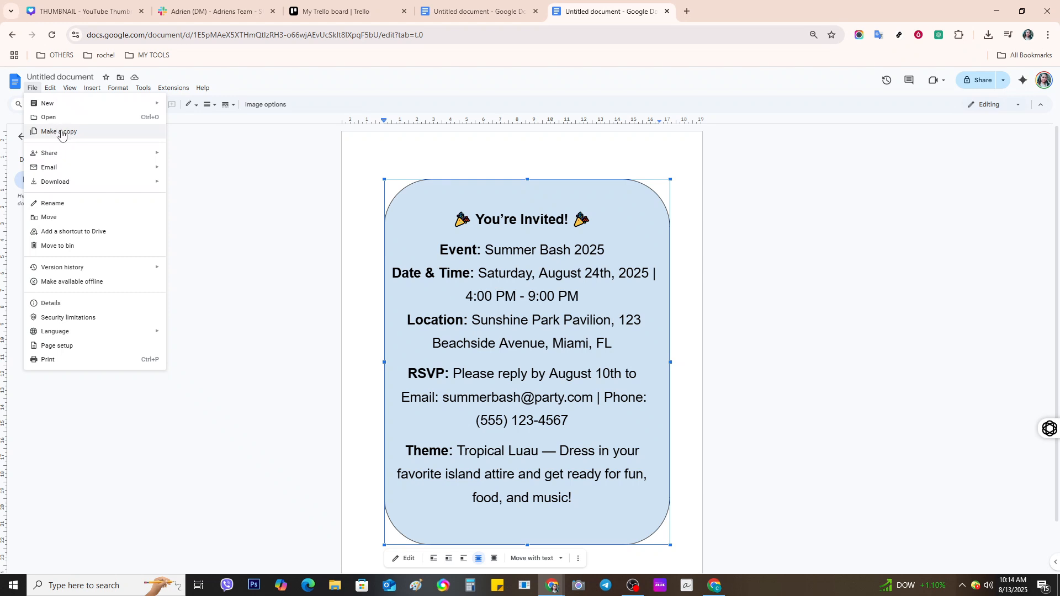
{"action": "mouse_move", "coordinate": [61, 188]}
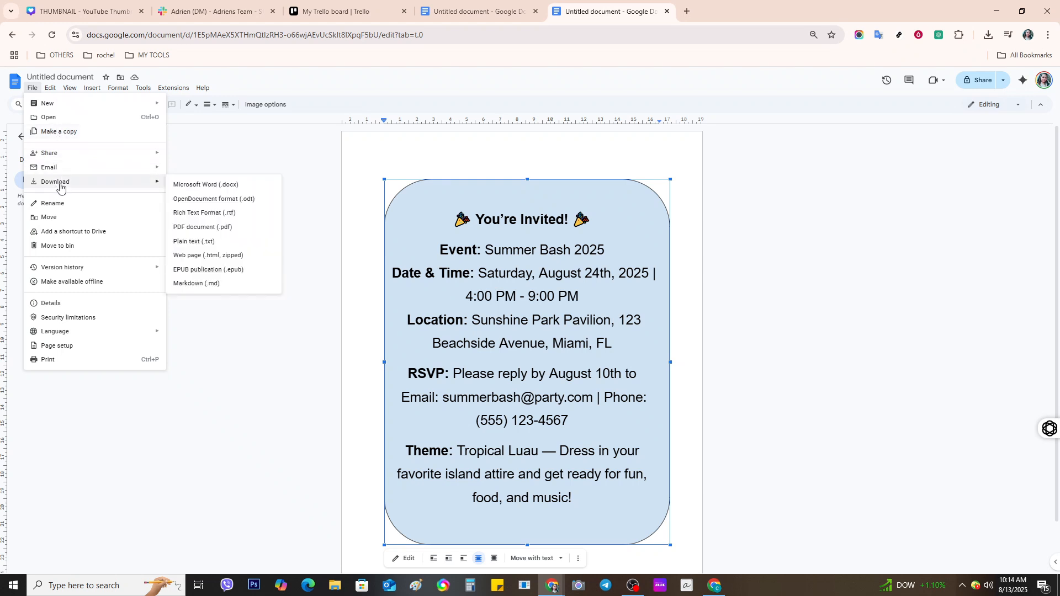